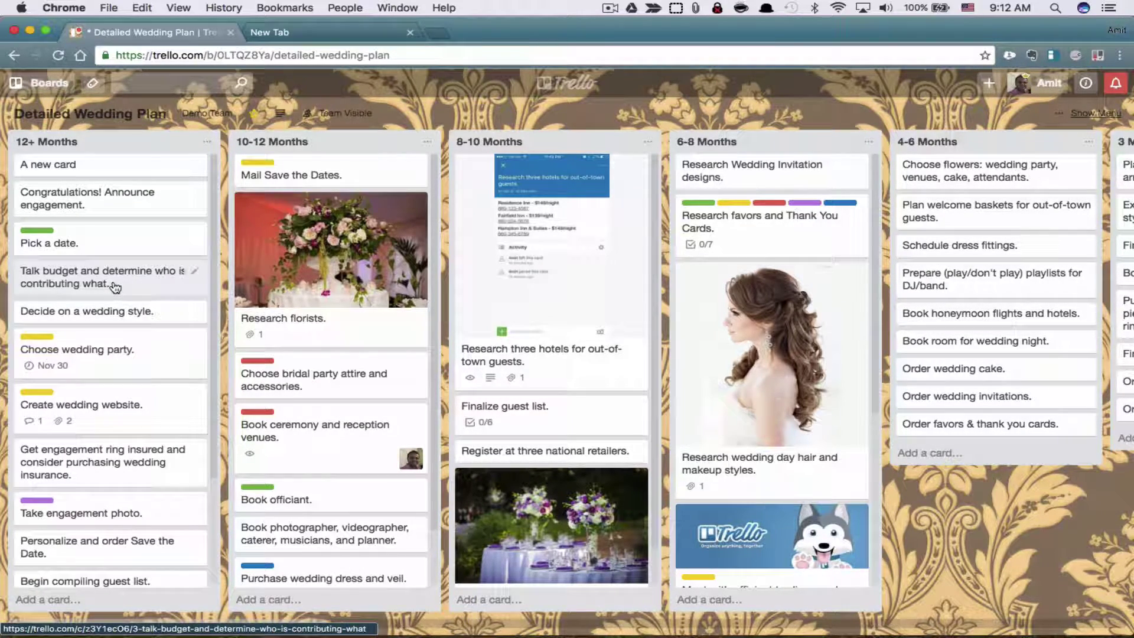
Open the budget card and pick December 30, 2016 as its due date
{"action": "left_click", "coordinate": [77, 283]}
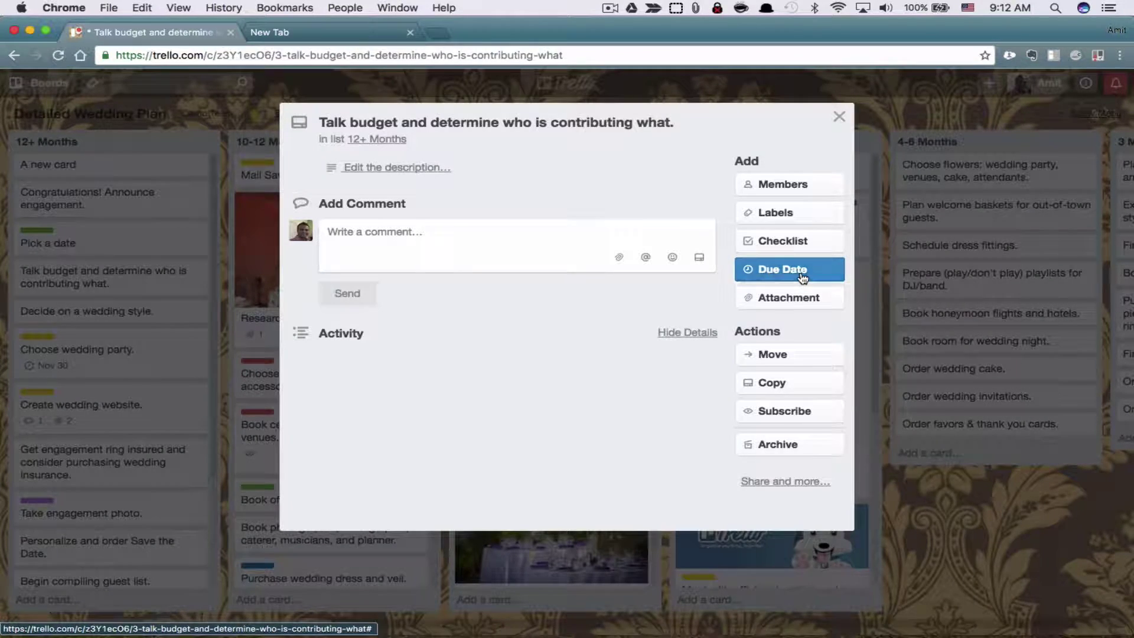
{"action": "left_click", "coordinate": [802, 275]}
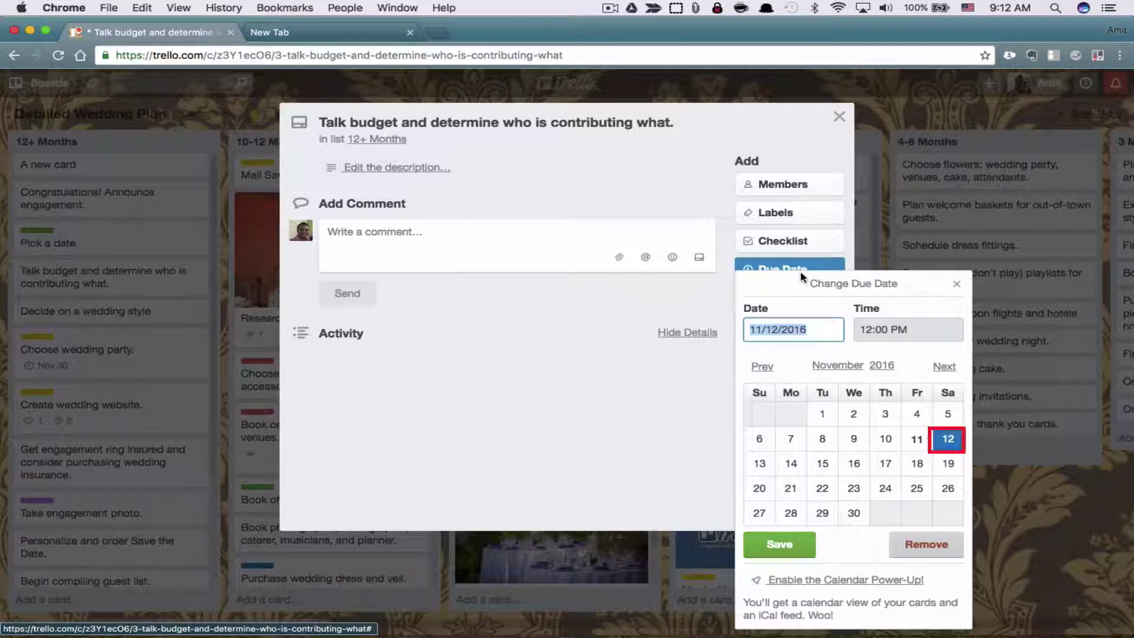
{"action": "left_click", "coordinate": [914, 332]}
{"action": "left_click", "coordinate": [835, 327]}
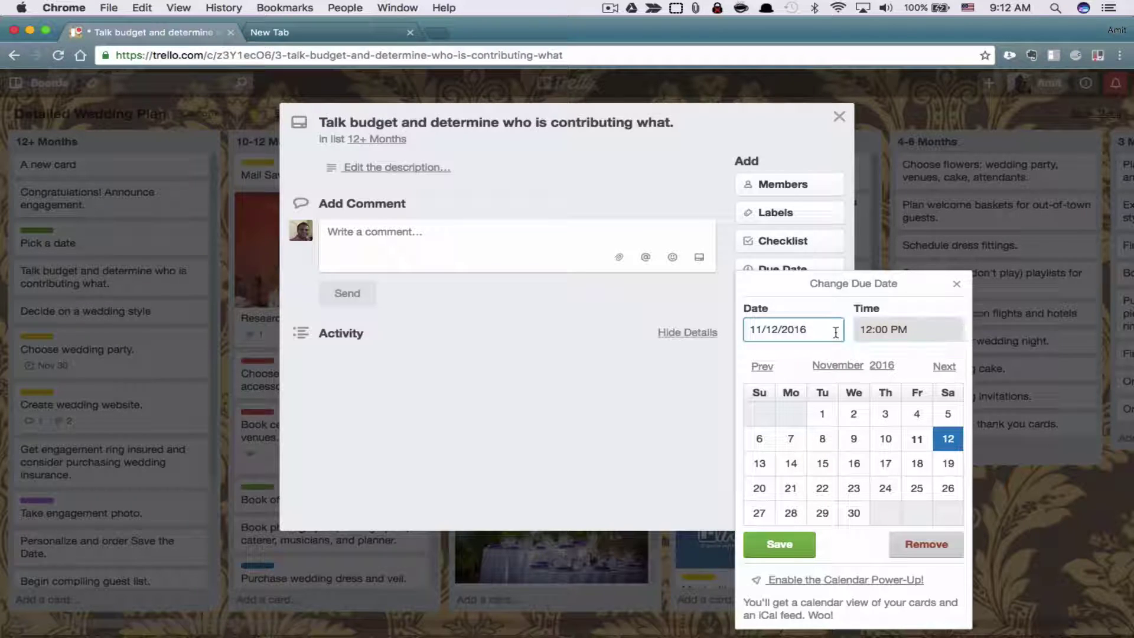
{"action": "left_click", "coordinate": [854, 514]}
{"action": "left_click", "coordinate": [943, 367]}
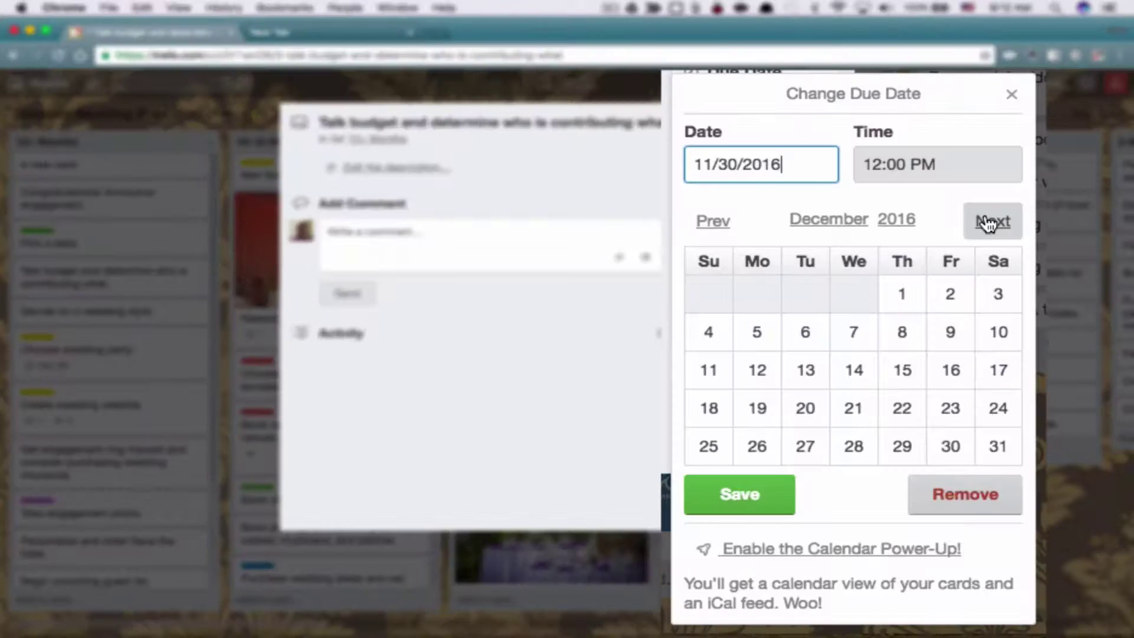
{"action": "left_click", "coordinate": [918, 514]}
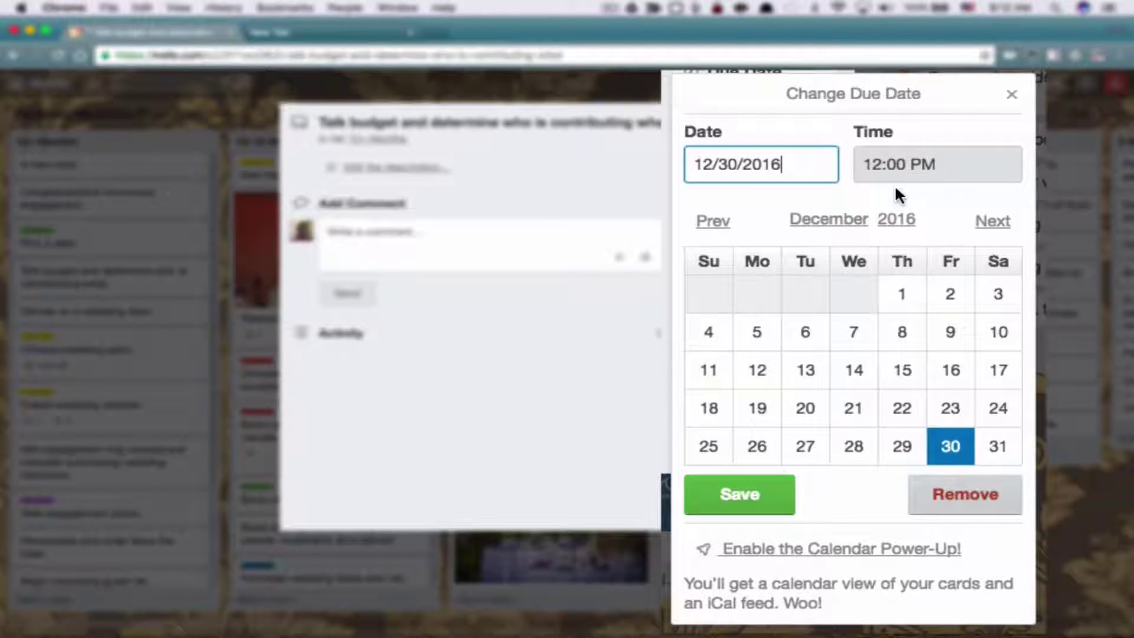
Change the due time to 2:00 AM
{"action": "left_click", "coordinate": [876, 162]}
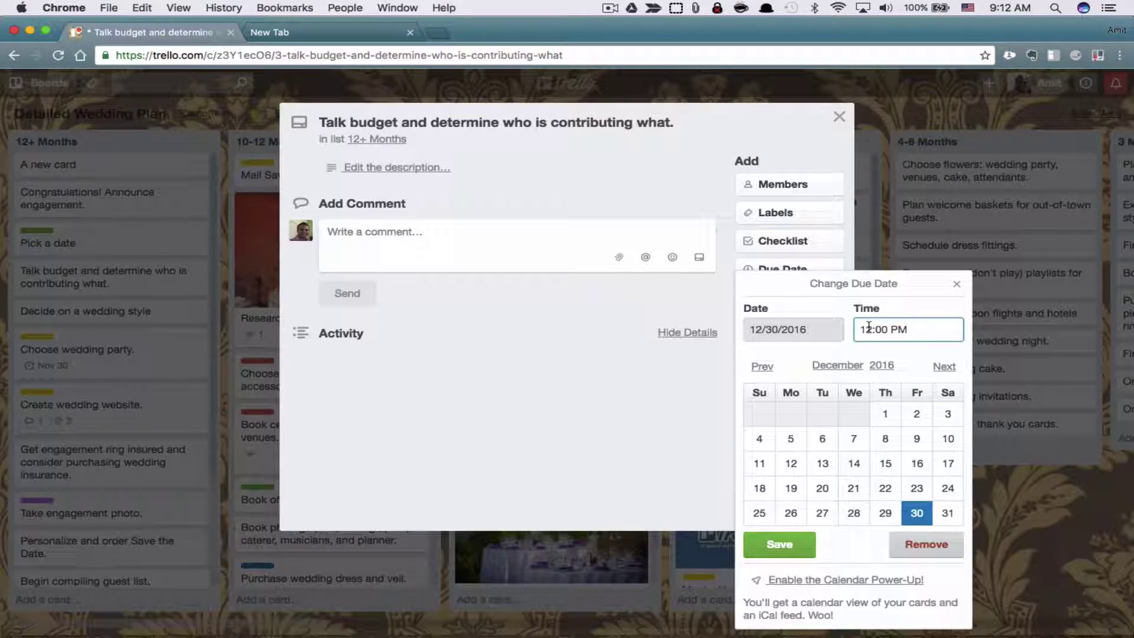
{"action": "key", "text": "BackSpace"}
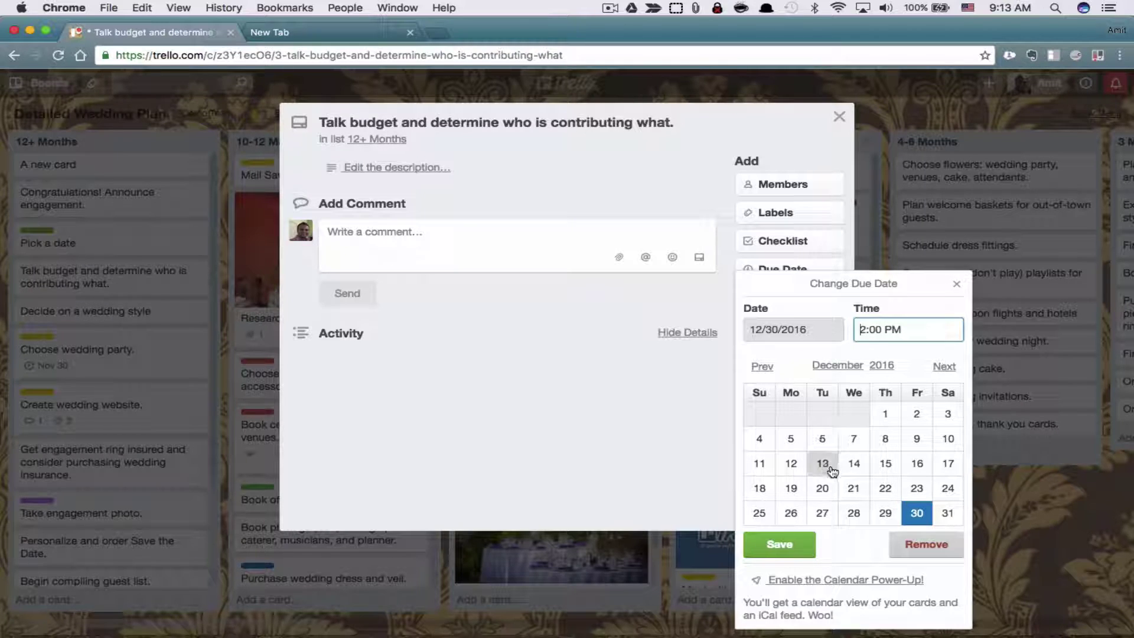
{"action": "left_click", "coordinate": [892, 329]}
{"action": "key", "text": "BackSpace"}
{"action": "type", "text": "A"}
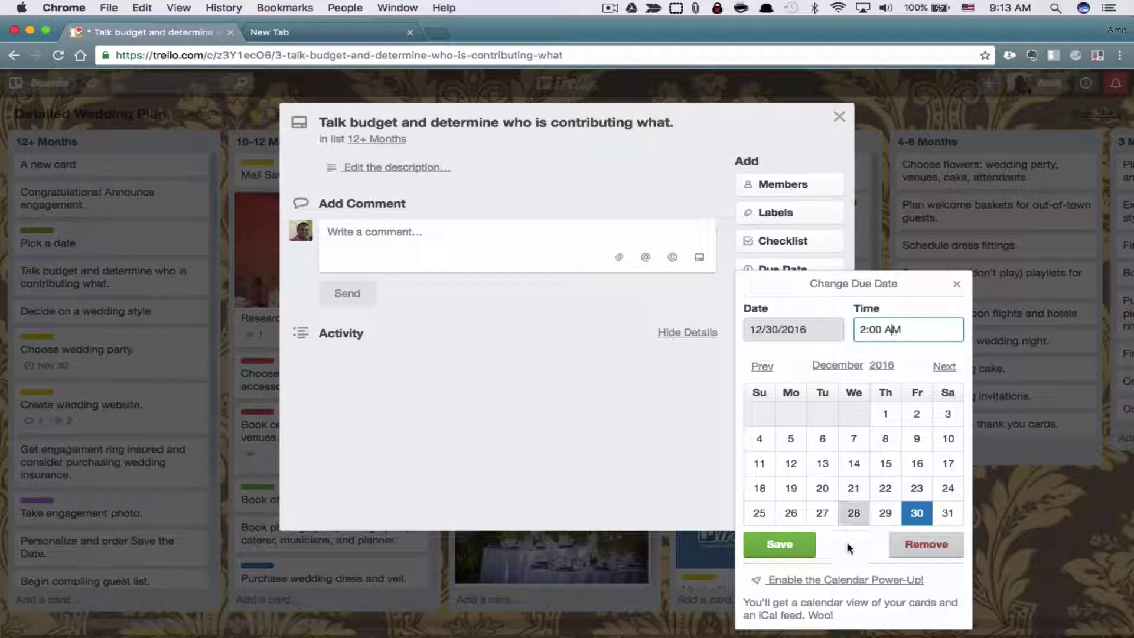
{"action": "left_click", "coordinate": [780, 544]}
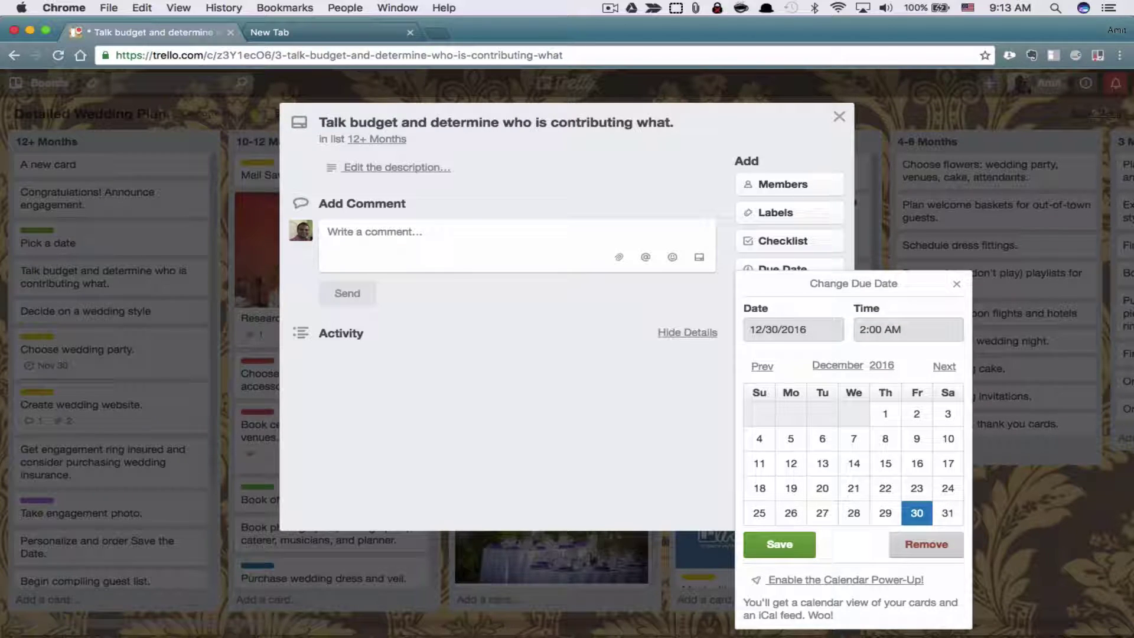
Save the Dec 30, 2:00 AM due date and review its entry by toggling activity details
{"action": "left_click", "coordinate": [793, 547]}
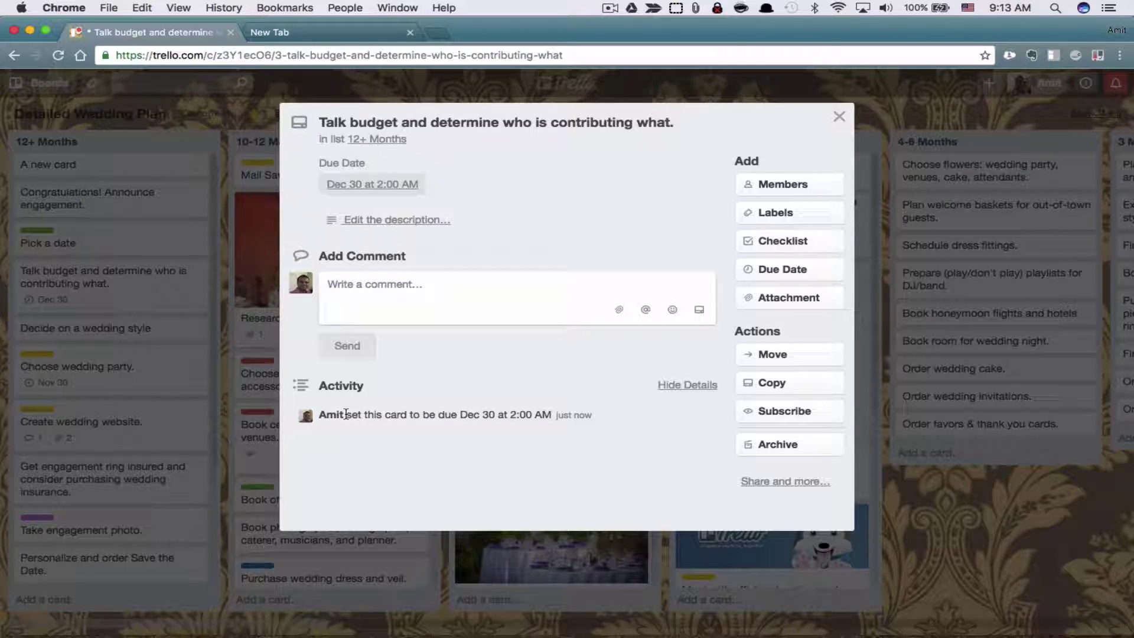
{"action": "triple_click", "coordinate": [322, 420]}
{"action": "left_click_drag", "start_coordinate": [588, 424], "coordinate": [515, 425]}
{"action": "left_click", "coordinate": [664, 387]}
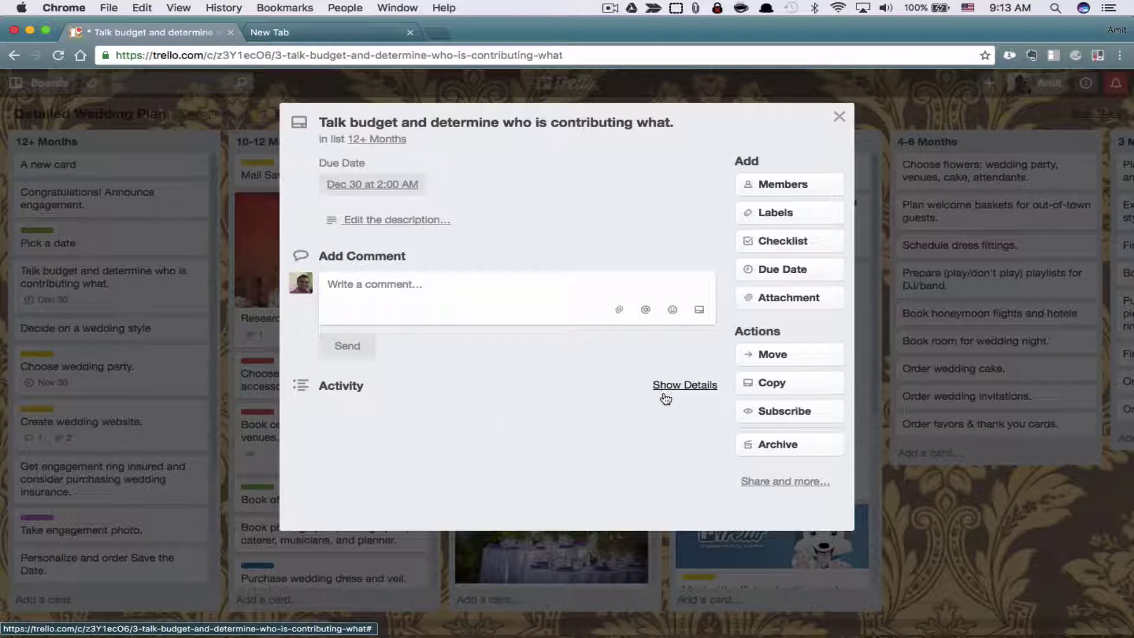
{"action": "left_click", "coordinate": [674, 388]}
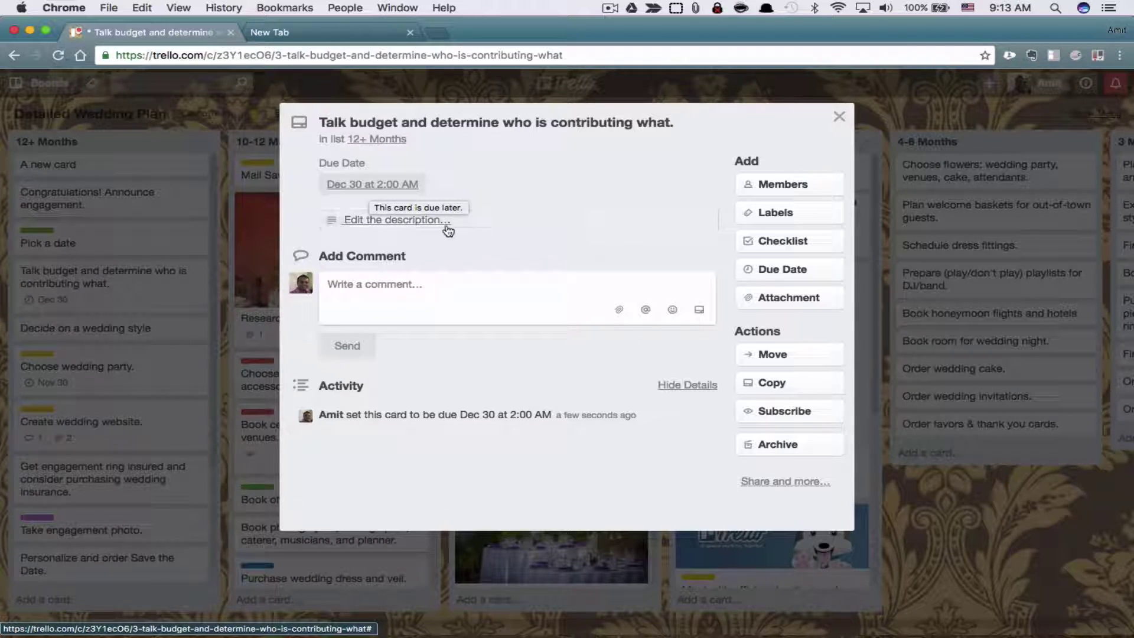
Change the due date to November 12 at 1:00 PM and save it
{"action": "left_click", "coordinate": [405, 182]}
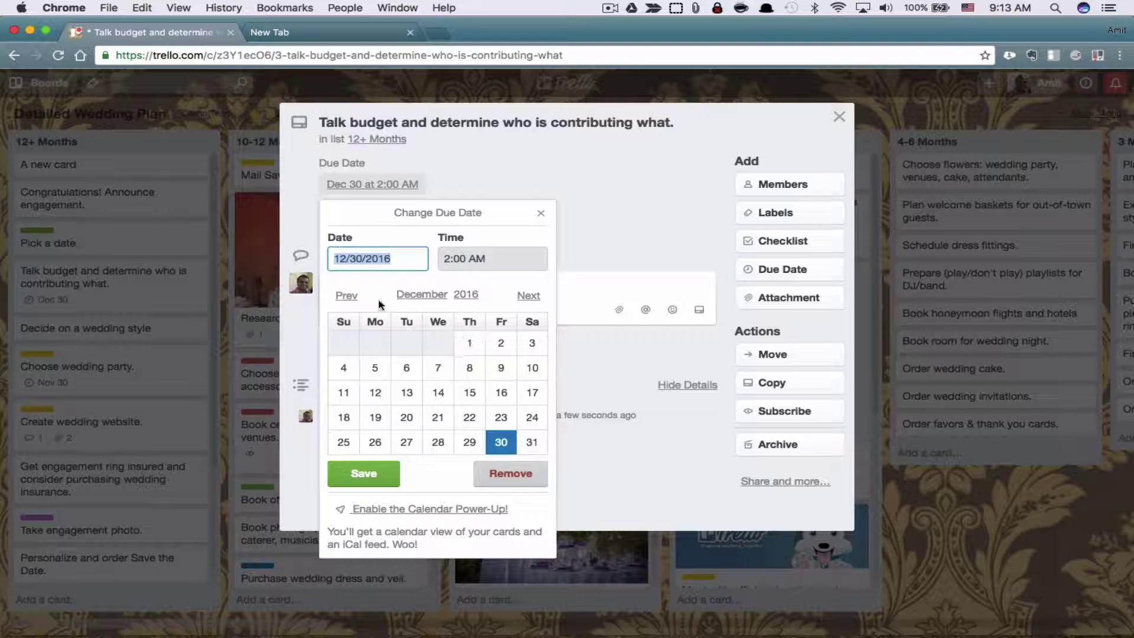
{"action": "left_click", "coordinate": [349, 296]}
{"action": "left_click", "coordinate": [525, 376]}
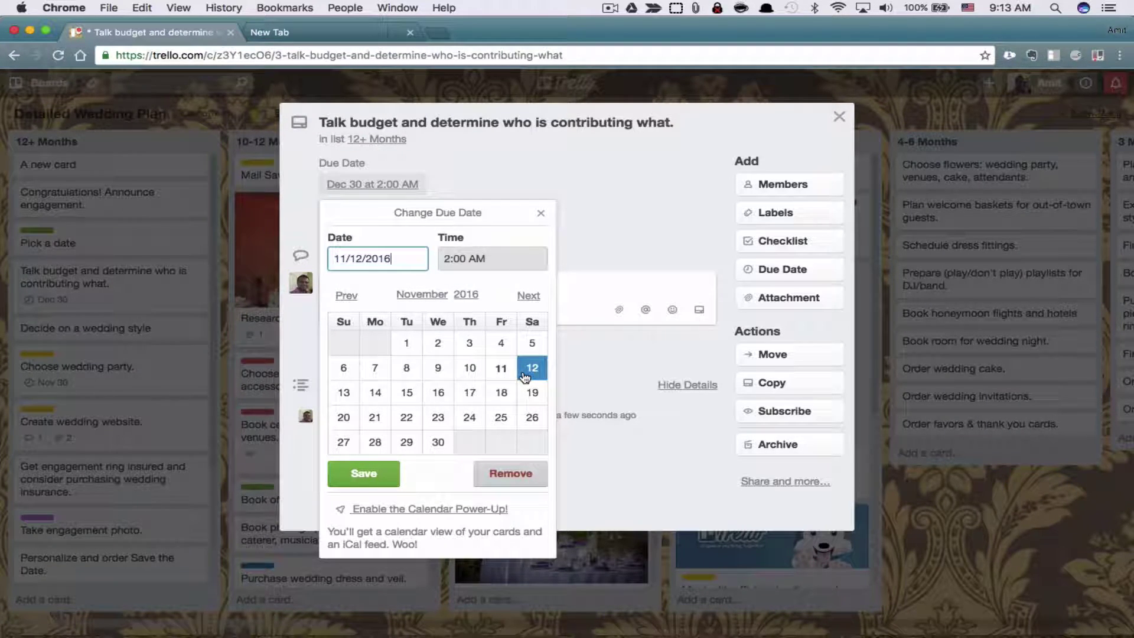
{"action": "left_click", "coordinate": [449, 258]}
{"action": "key", "text": "BackSpace"}
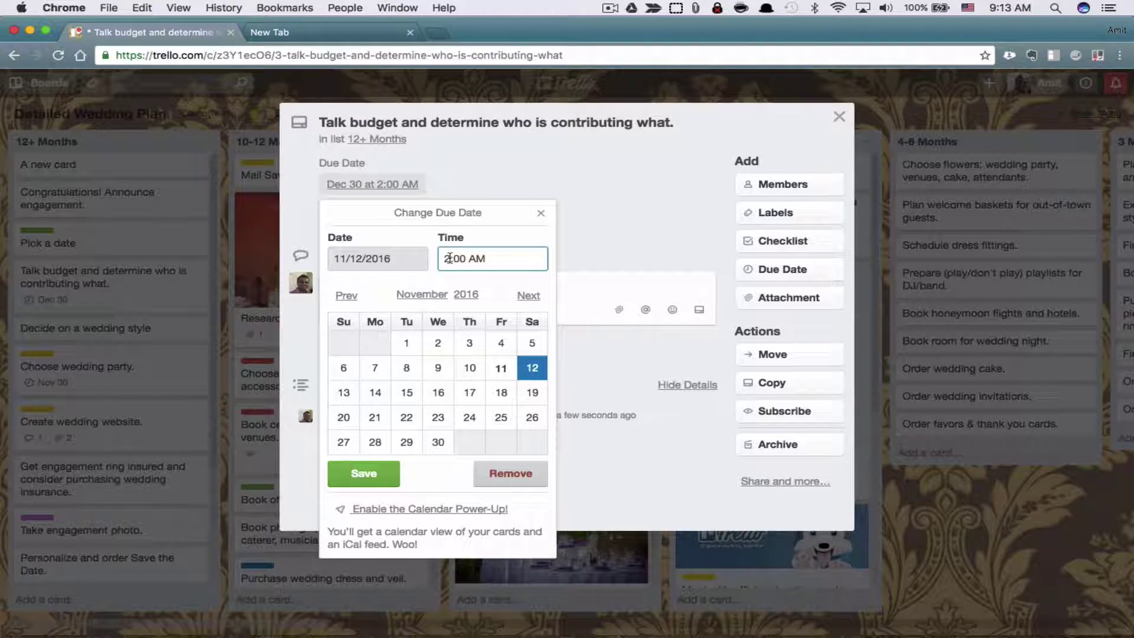
{"action": "type", "text": "1"}
{"action": "key", "text": "Right"}
{"action": "double_click", "coordinate": [476, 258]}
{"action": "type", "text": "PM"}
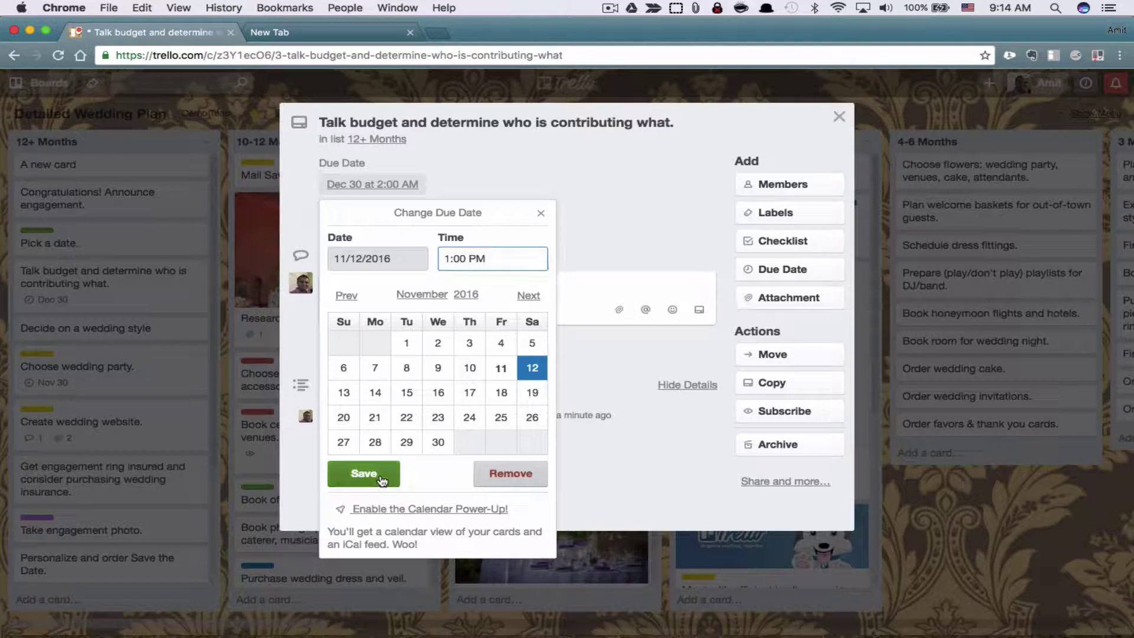
{"action": "left_click", "coordinate": [381, 477]}
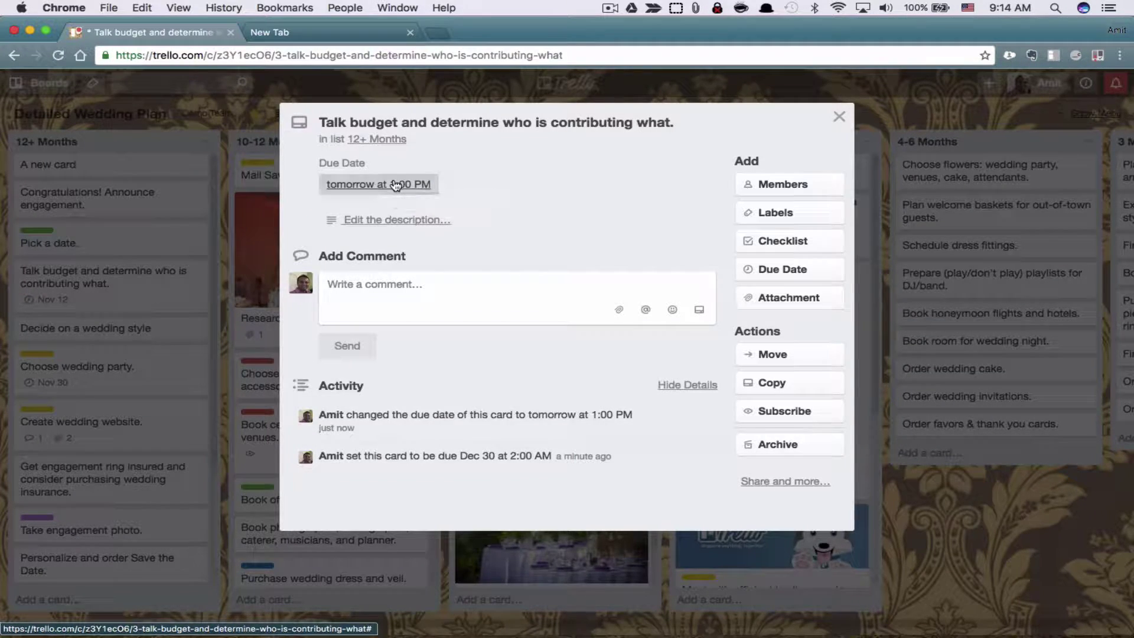
Change the due time to 7:00 AM and save it
{"action": "left_click", "coordinate": [395, 185]}
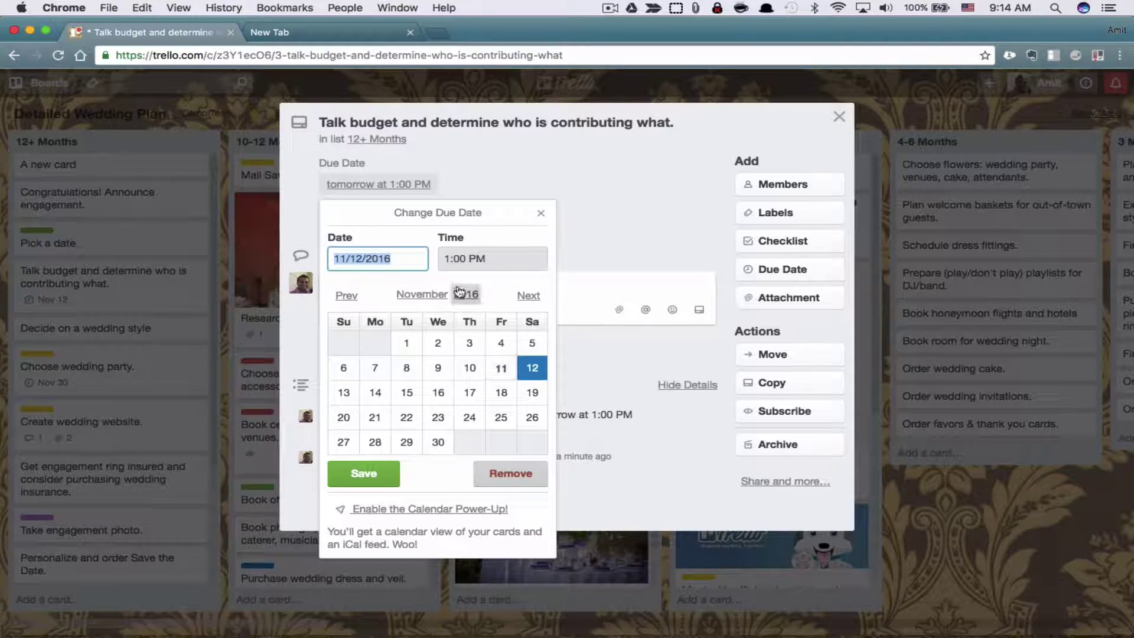
{"action": "left_click", "coordinate": [442, 260]}
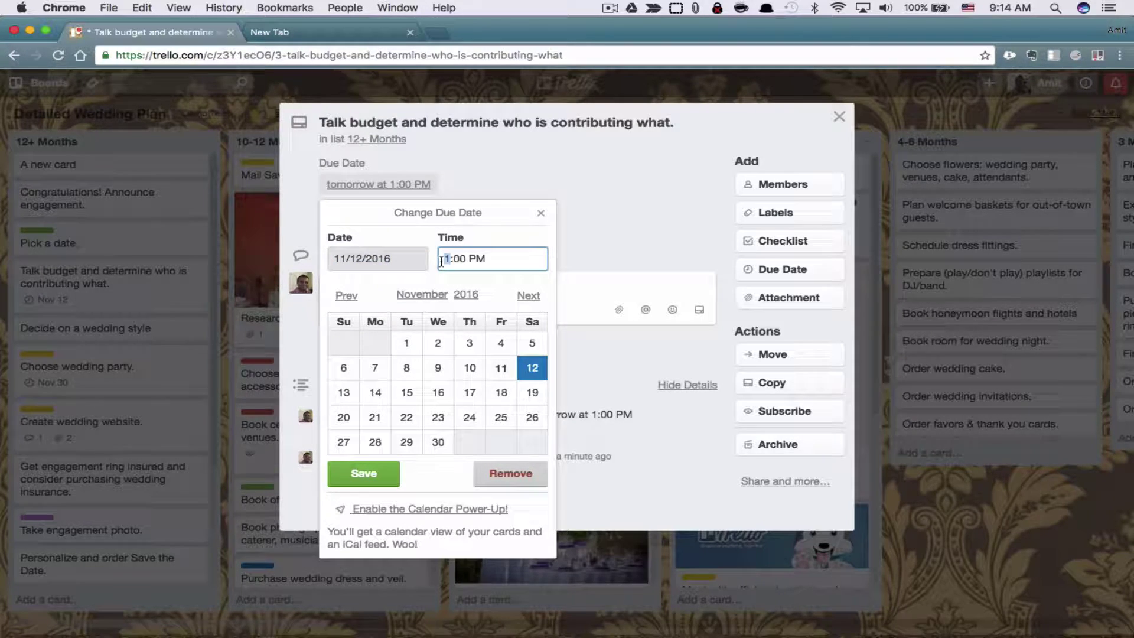
{"action": "type", "text": "7"}
{"action": "key", "text": "Tab"}
{"action": "key", "text": "shift+Tab"}
{"action": "key", "text": "Left"}
{"action": "key", "text": "Right"}
{"action": "key", "text": "Right"}
{"action": "key", "text": "Right"}
{"action": "key", "text": "Right"}
{"action": "key", "text": "Right"}
{"action": "key", "text": "shift+End"}
{"action": "type", "text": "AM"}
{"action": "key", "text": "Return"}
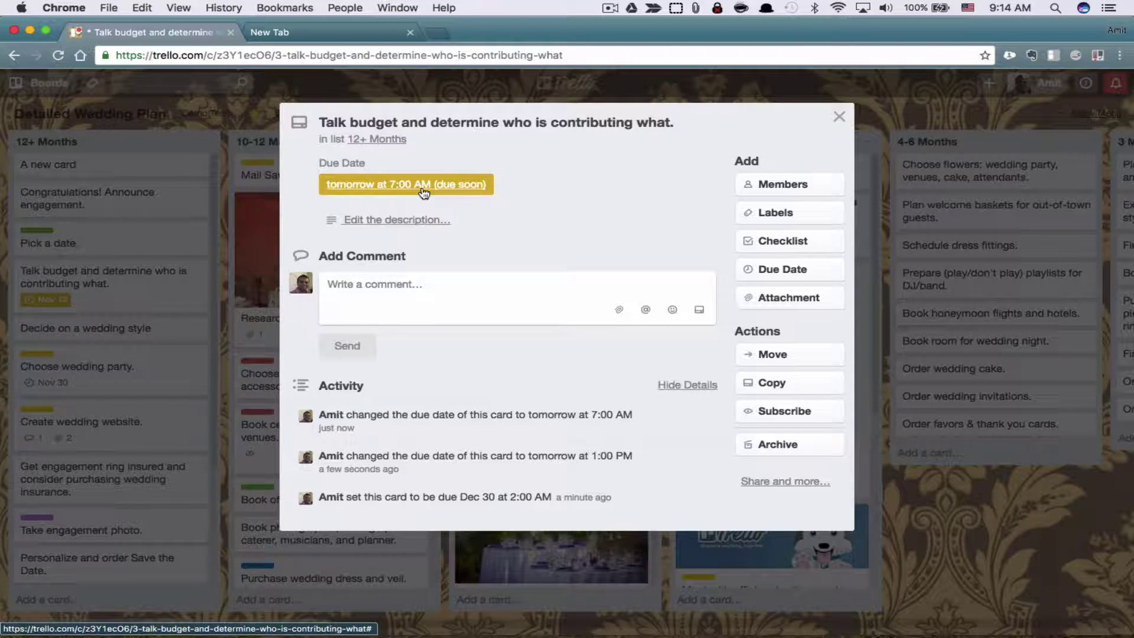
{"action": "mouse_move", "coordinate": [424, 192]}
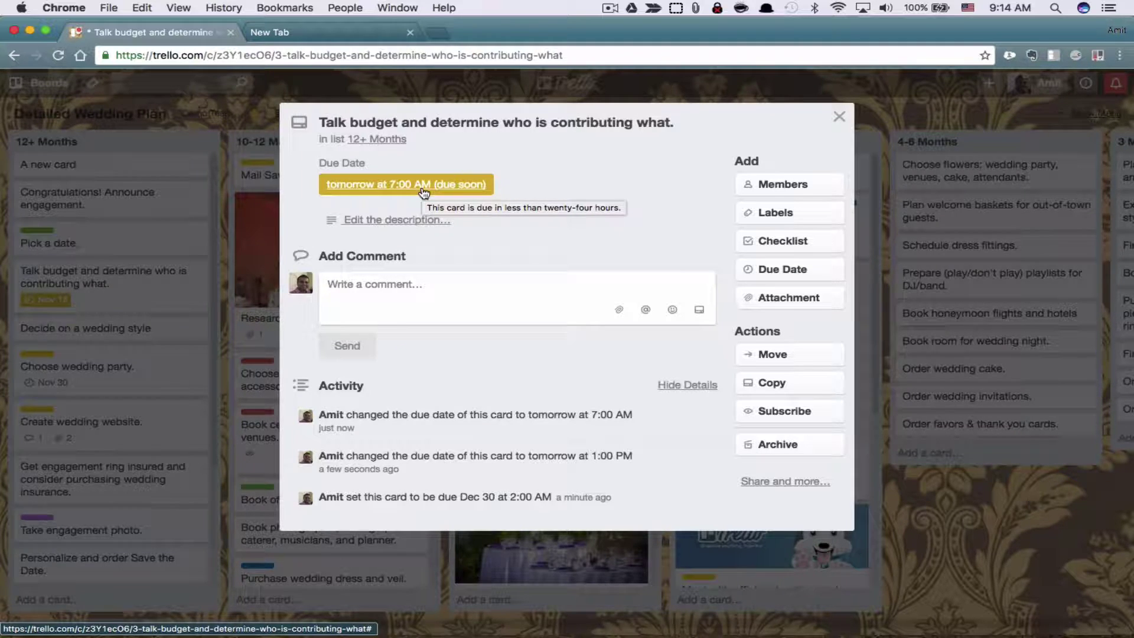
Set the due date to November 11 at 12:00 PM and save it
{"action": "left_click", "coordinate": [423, 188]}
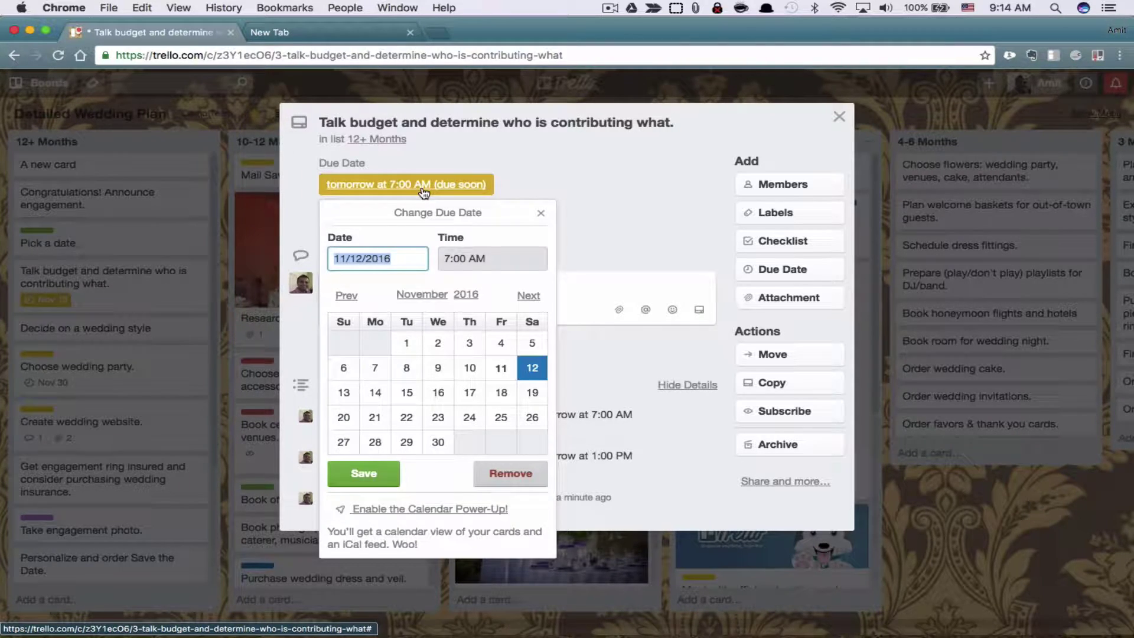
{"action": "left_click", "coordinate": [499, 366]}
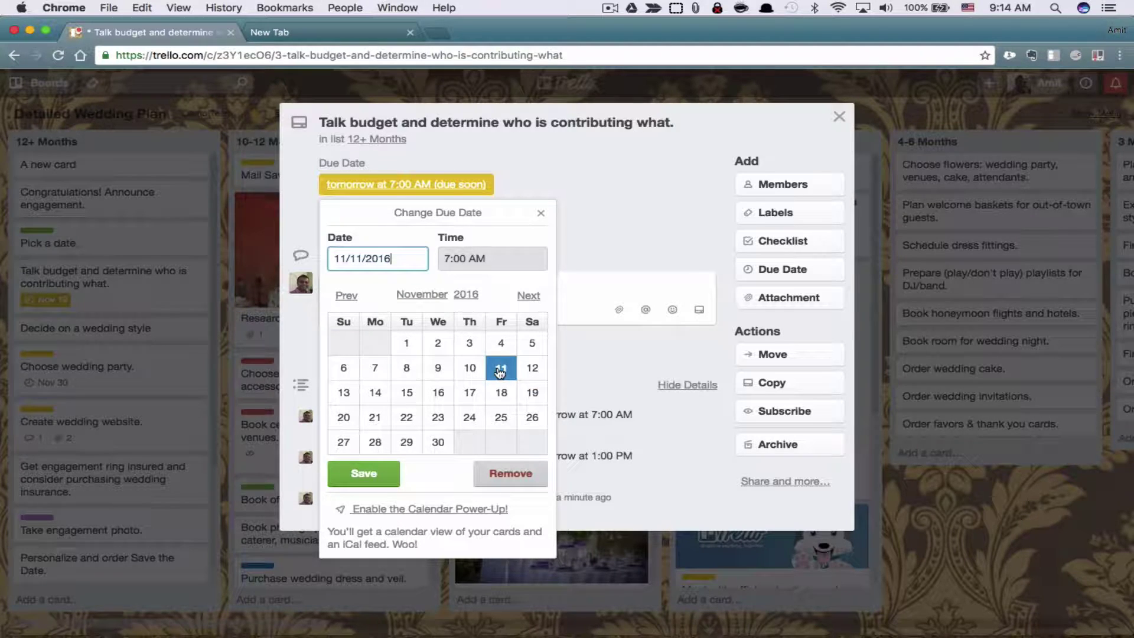
{"action": "left_click", "coordinate": [450, 256]}
{"action": "key", "text": "BackSpace"}
{"action": "type", "text": "12"}
{"action": "left_click", "coordinate": [478, 258]}
{"action": "key", "text": "BackSpace"}
{"action": "type", "text": "P"}
{"action": "key", "text": "Return"}
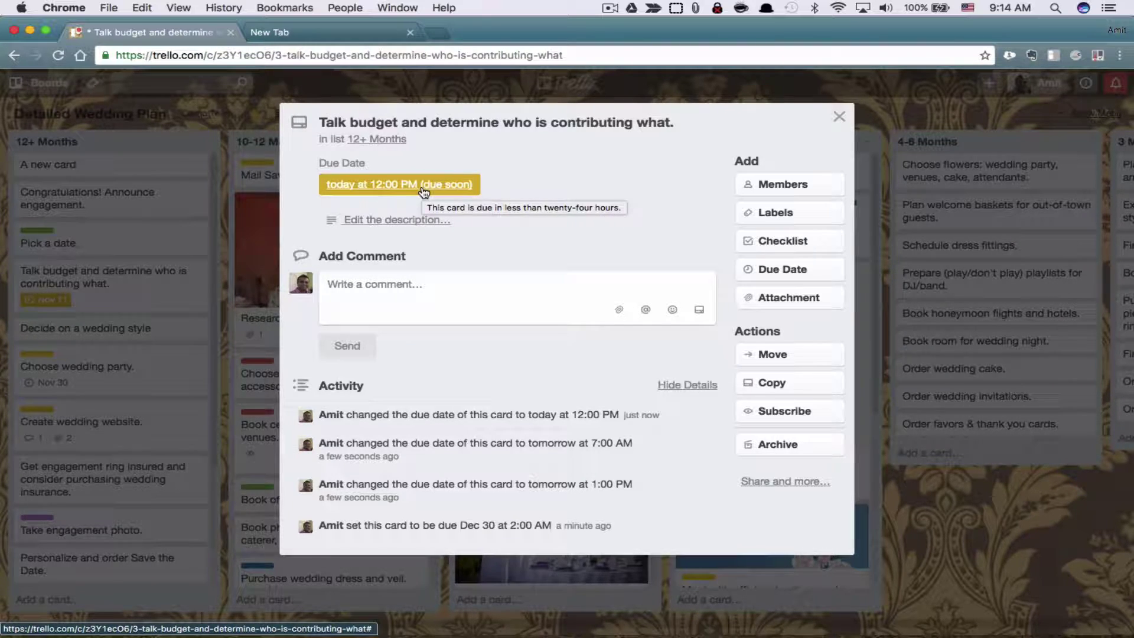
Change the due time to 7:00 AM and save it
{"action": "left_click", "coordinate": [409, 197]}
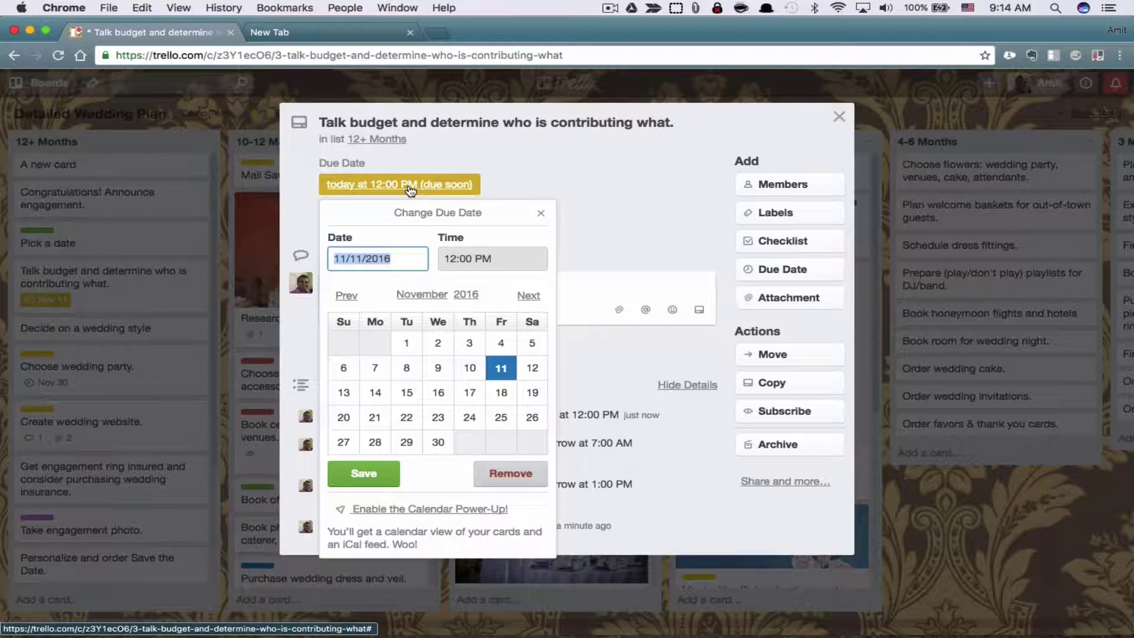
{"action": "left_click", "coordinate": [454, 265]}
{"action": "double_click", "coordinate": [446, 261]}
{"action": "type", "text": "7"}
{"action": "left_click", "coordinate": [476, 258]}
{"action": "key", "text": "BackSpace"}
{"action": "type", "text": "A"}
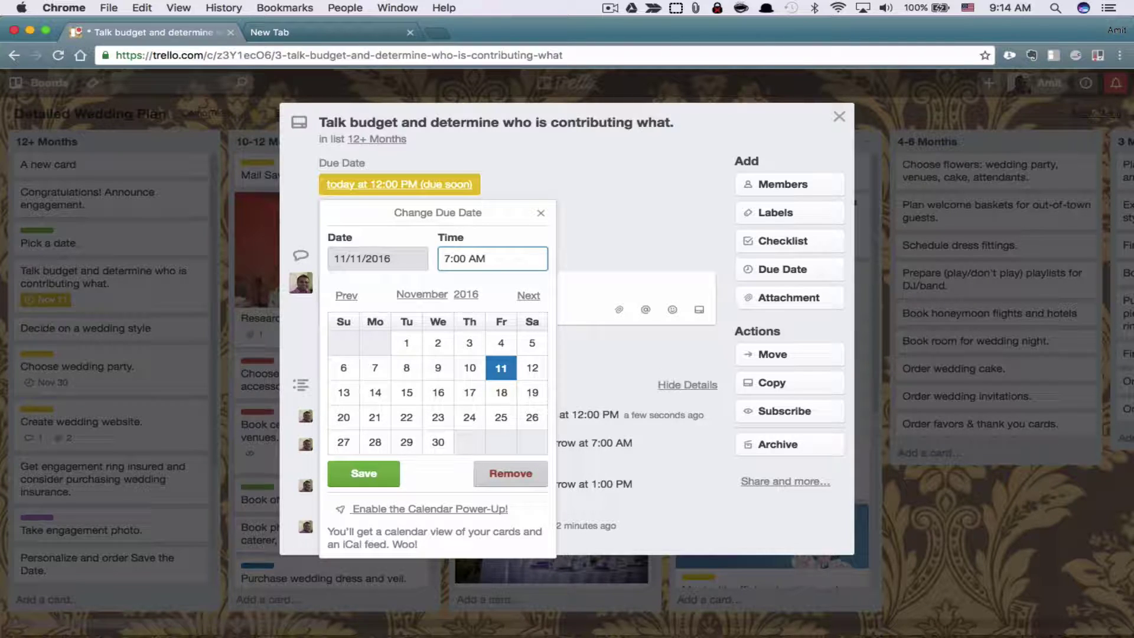
{"action": "key", "text": "Return"}
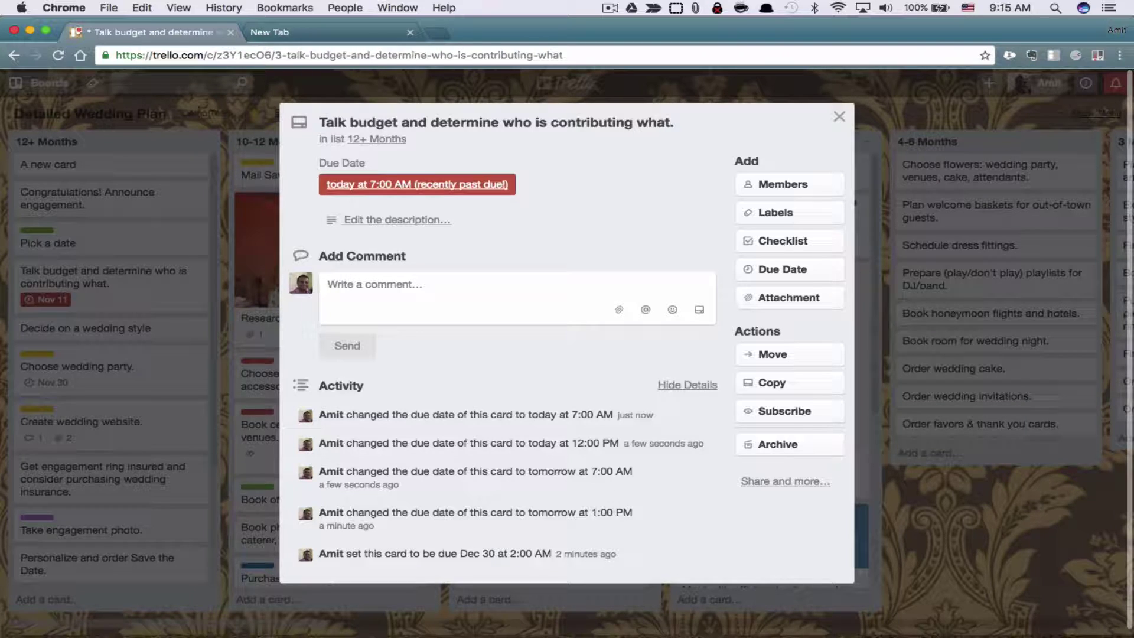
Move the due date to December 30, save it, and close the card
{"action": "left_click", "coordinate": [496, 188]}
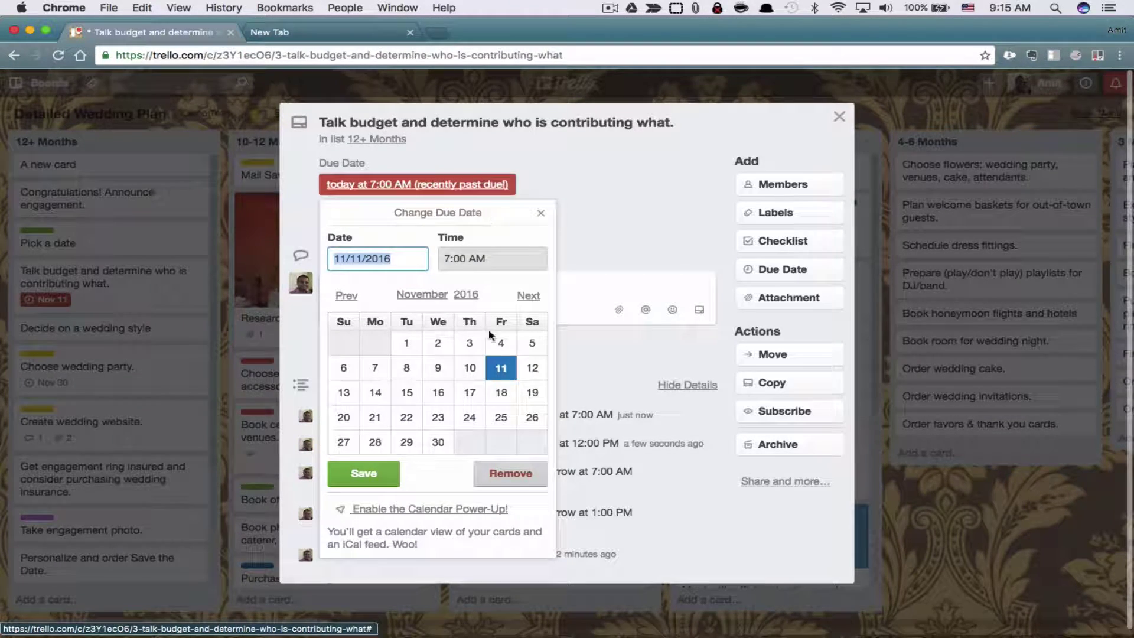
{"action": "left_click", "coordinate": [527, 296]}
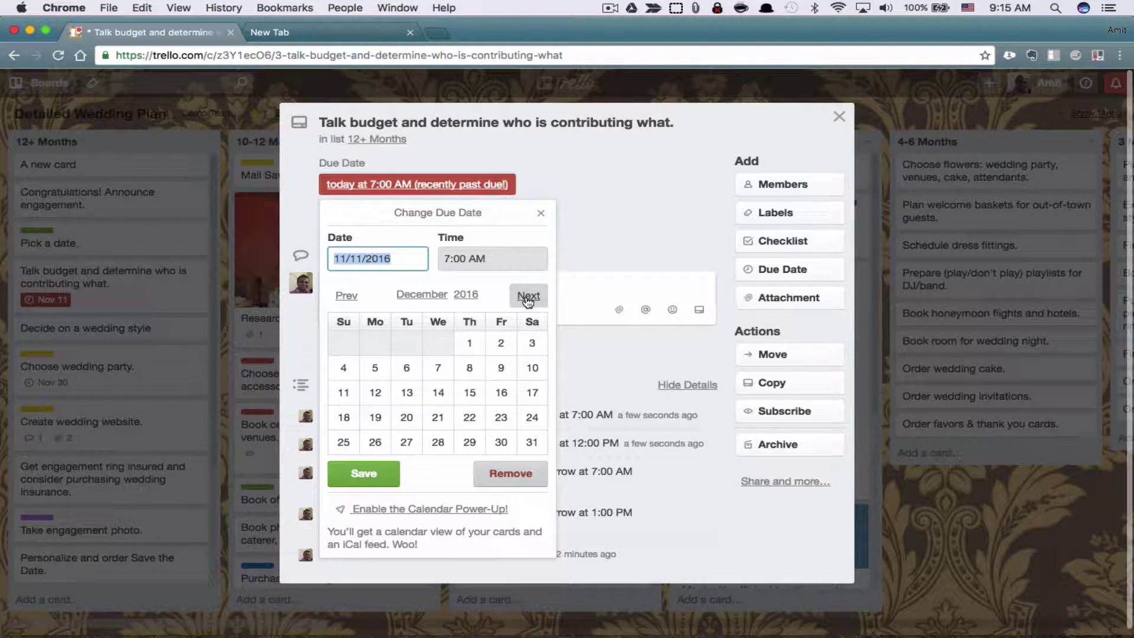
{"action": "left_click", "coordinate": [501, 441]}
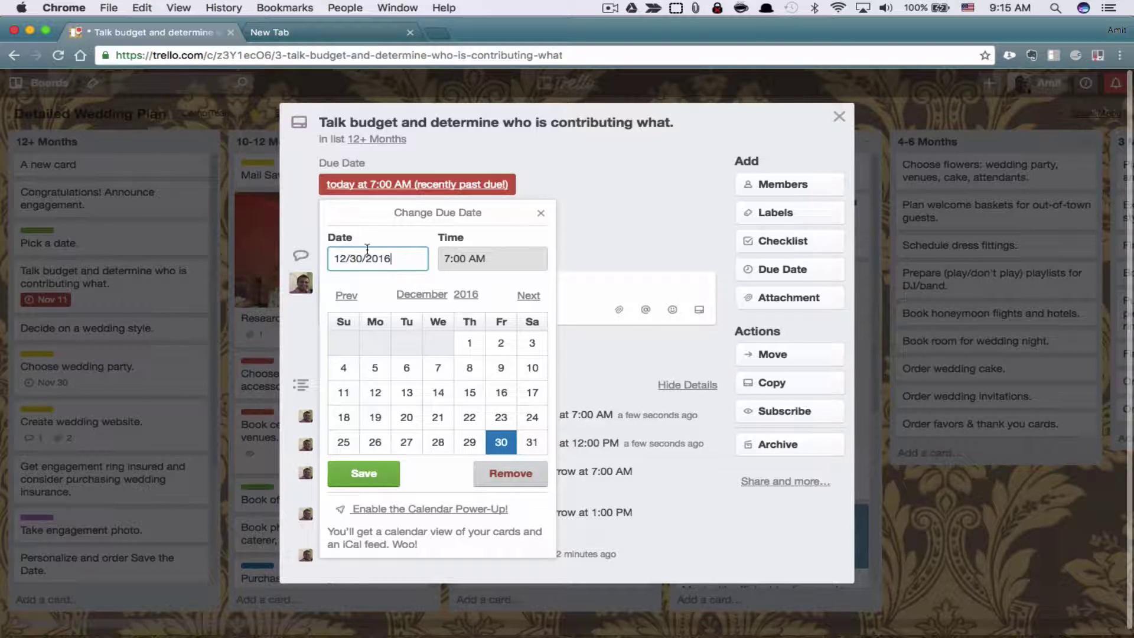
{"action": "left_click", "coordinate": [363, 472]}
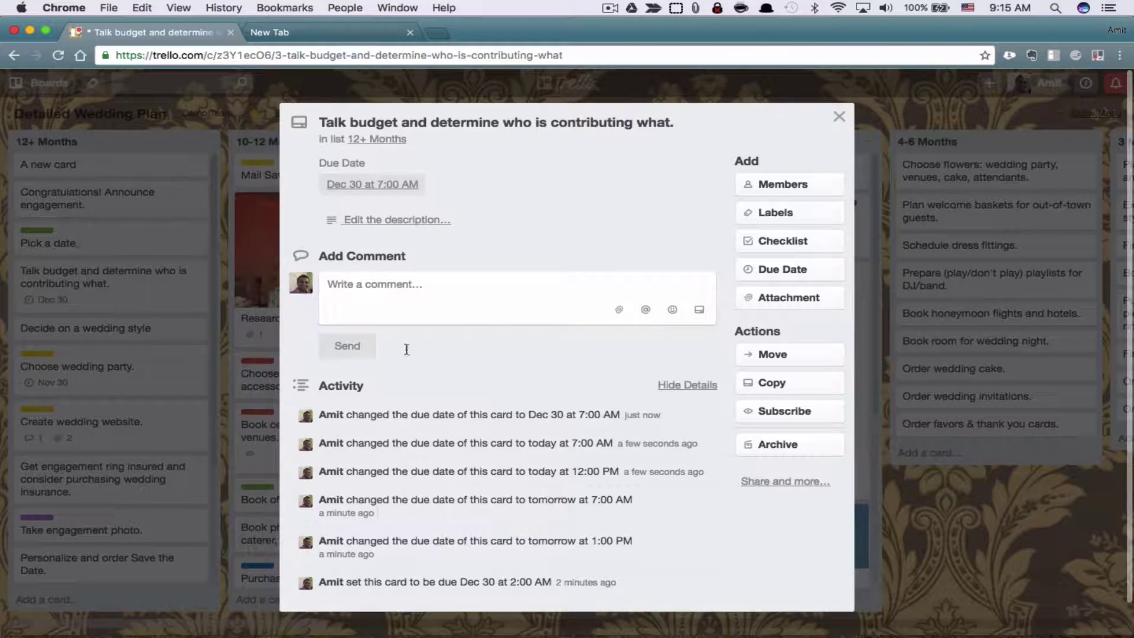
{"action": "left_click", "coordinate": [840, 116]}
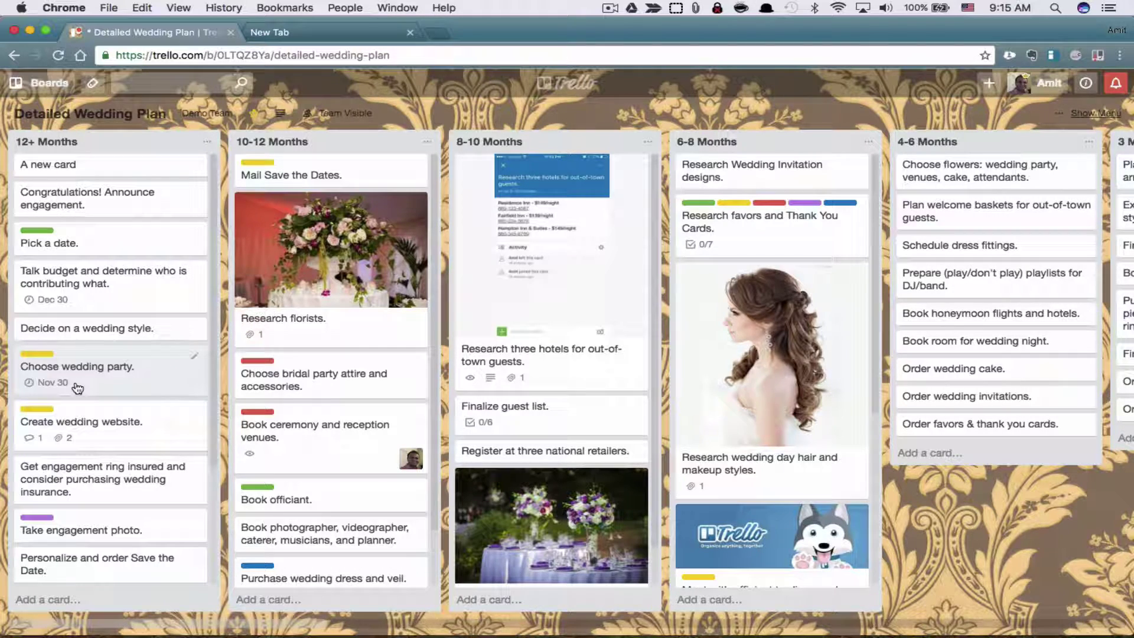
{"action": "left_click", "coordinate": [120, 368]}
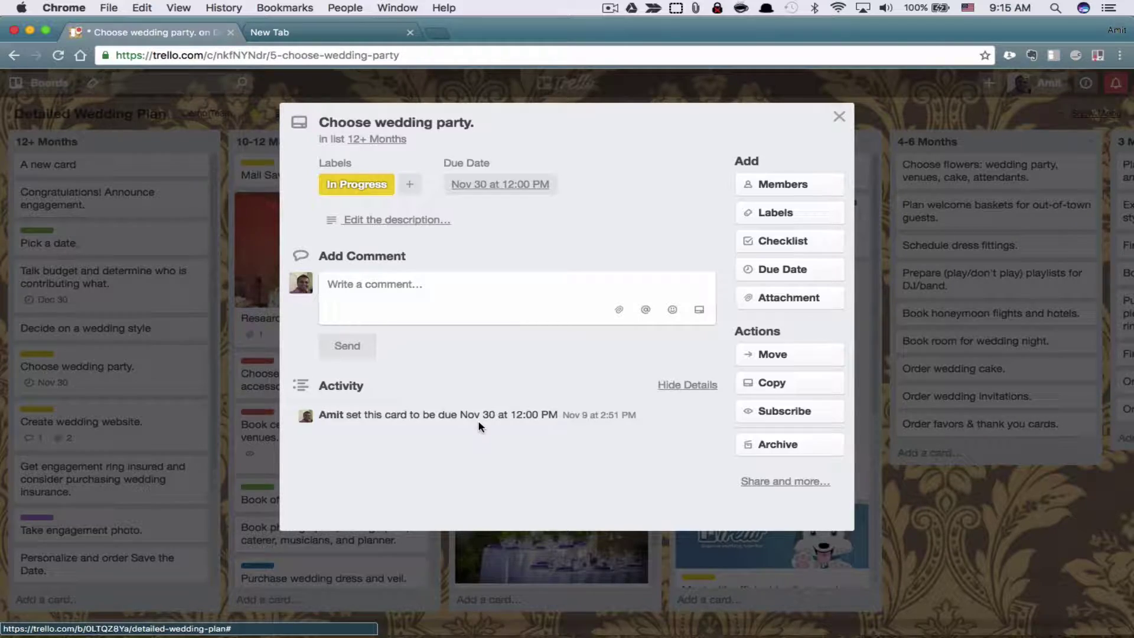
{"action": "key", "text": "Escape"}
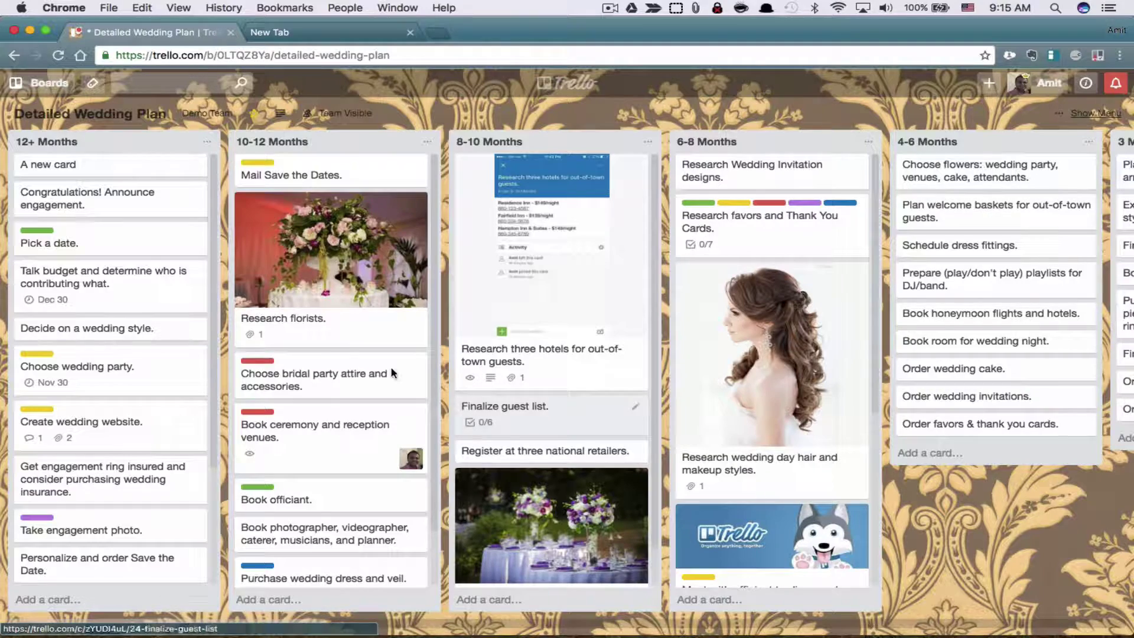
{"action": "left_click", "coordinate": [48, 304]}
{"action": "scroll", "coordinate": [529, 525], "scroll_direction": "down", "scroll_amount": 1}
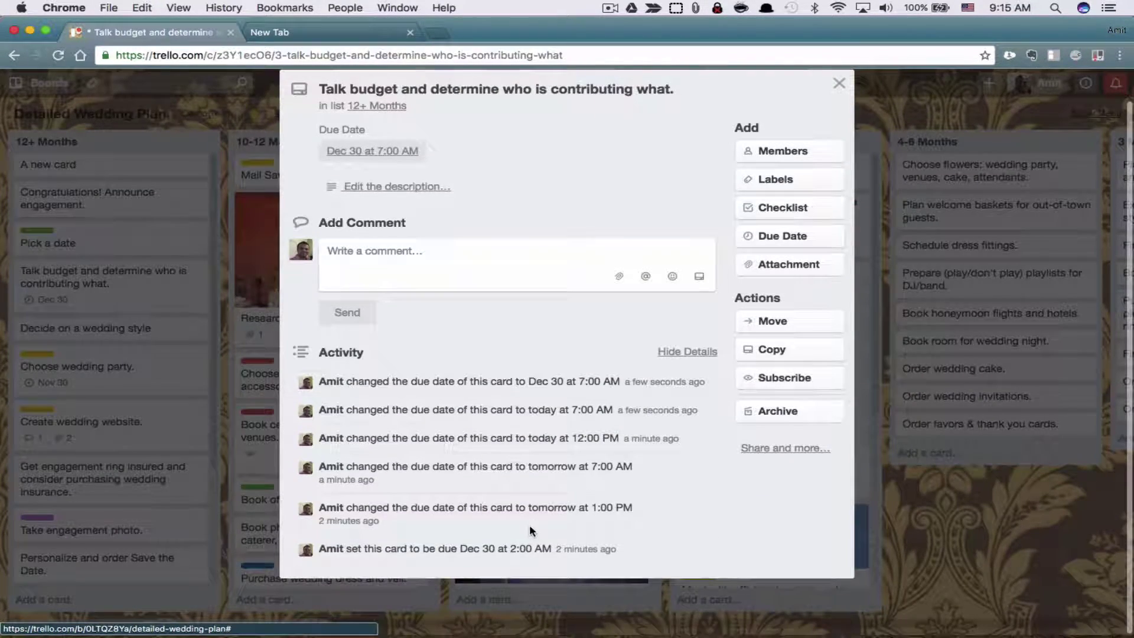
{"action": "left_click", "coordinate": [830, 104]}
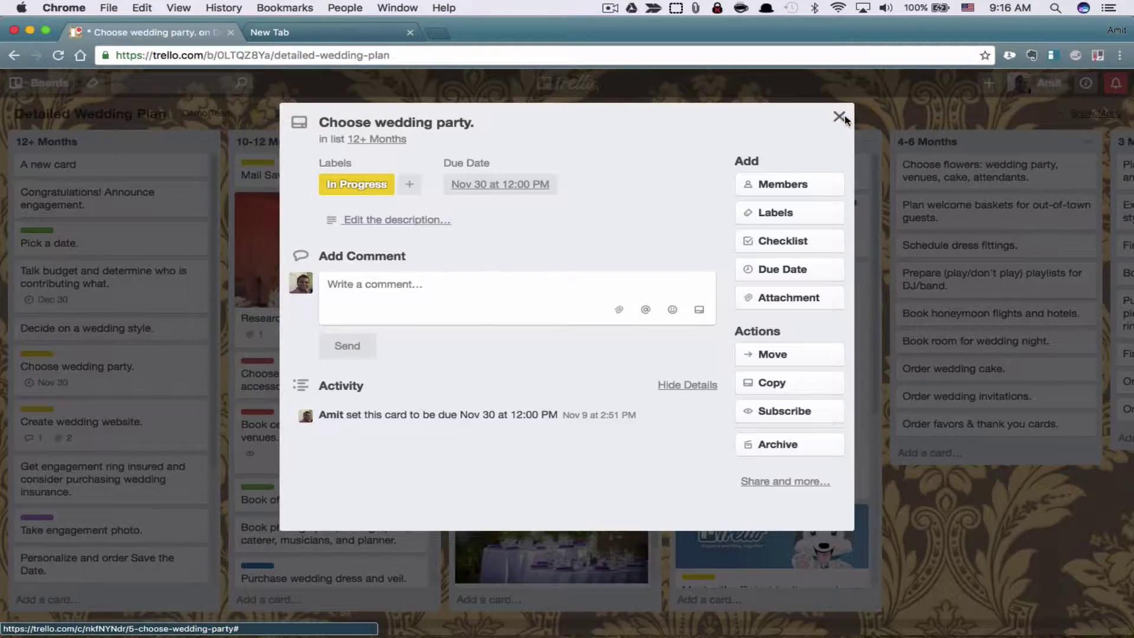
{"action": "left_click", "coordinate": [840, 112]}
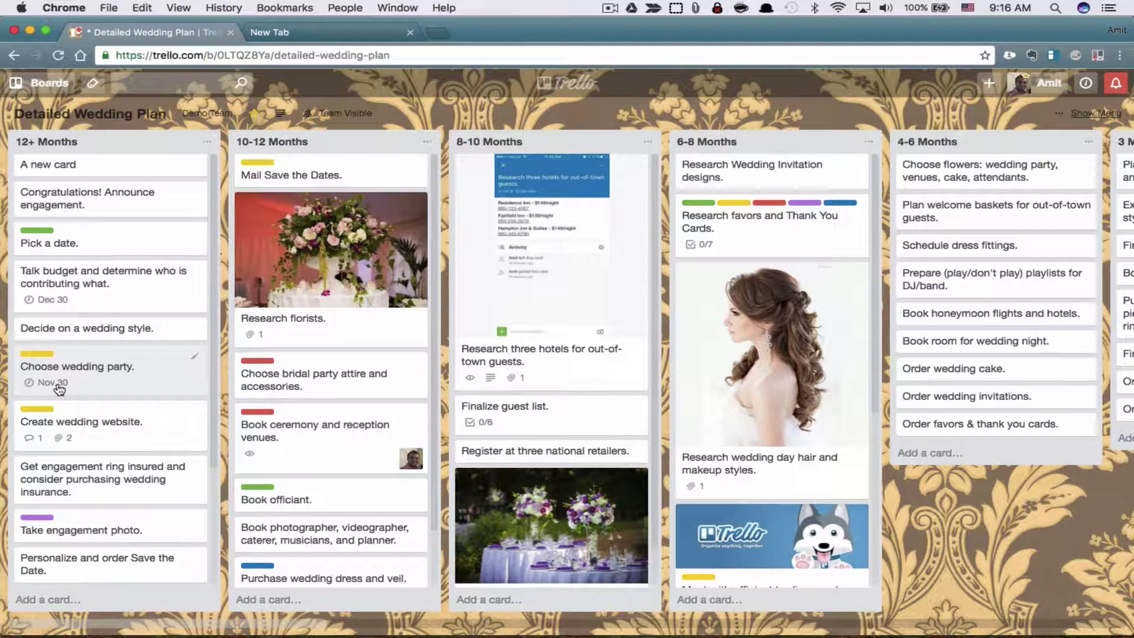
{"action": "mouse_move", "coordinate": [59, 388]}
{"action": "left_click", "coordinate": [77, 385]}
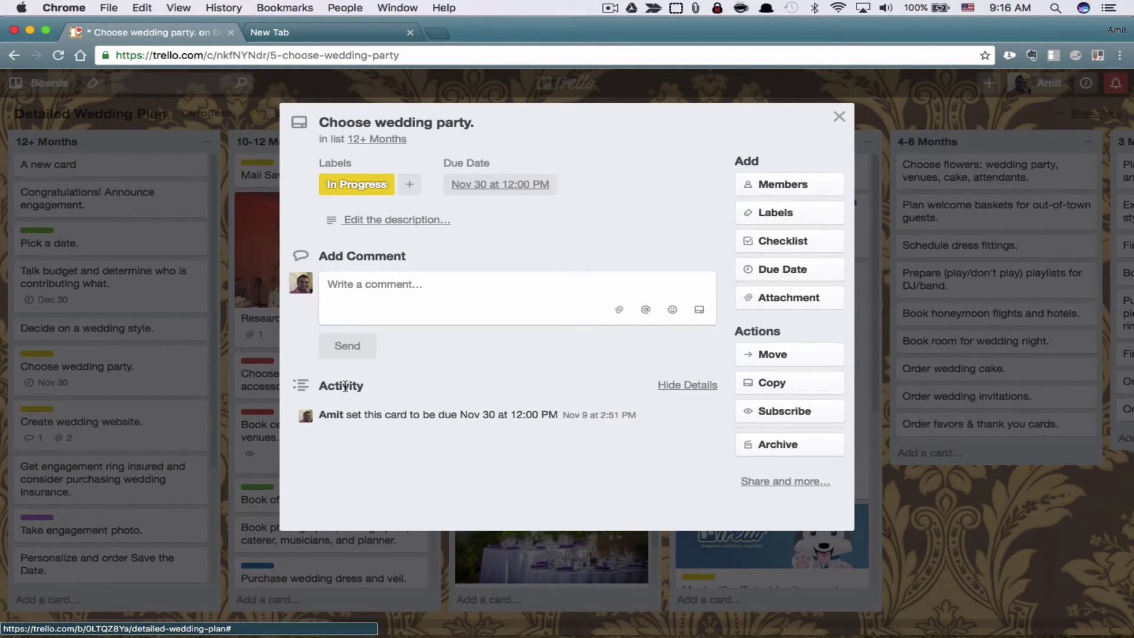
{"action": "key", "text": "Escape"}
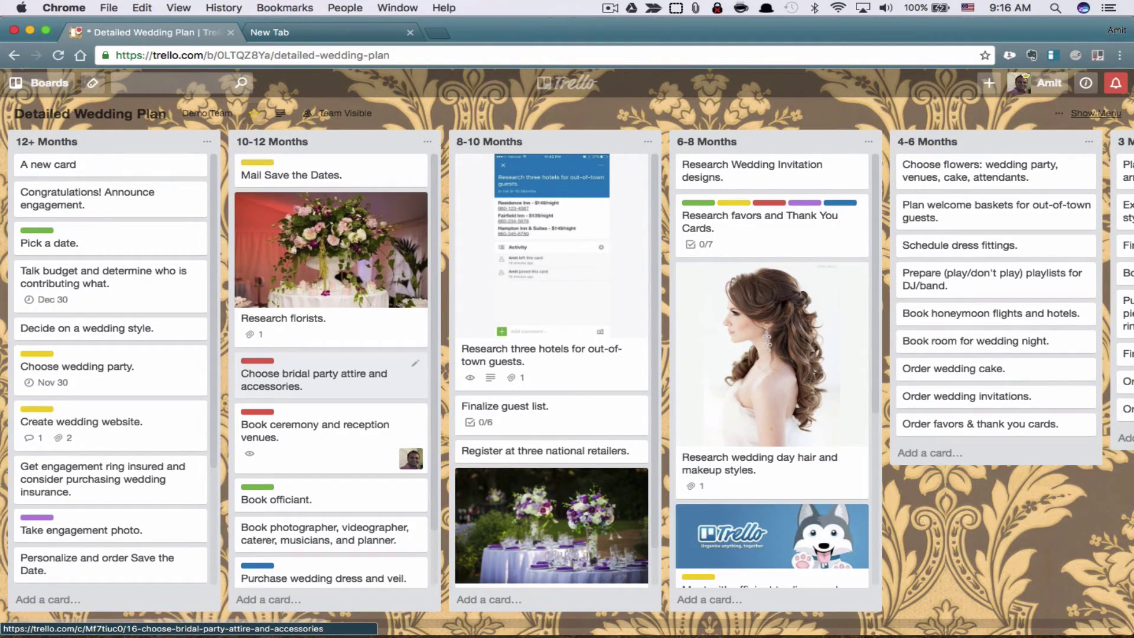